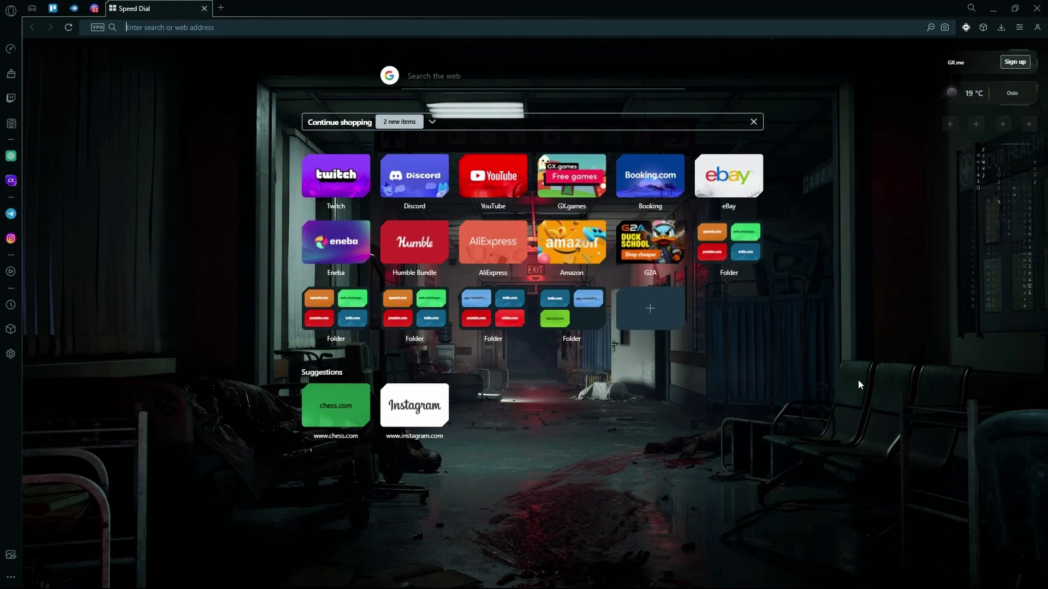
- Load the leonardo.ai website from the Opera GX address bar
{"action": "type", "text": "/le"}
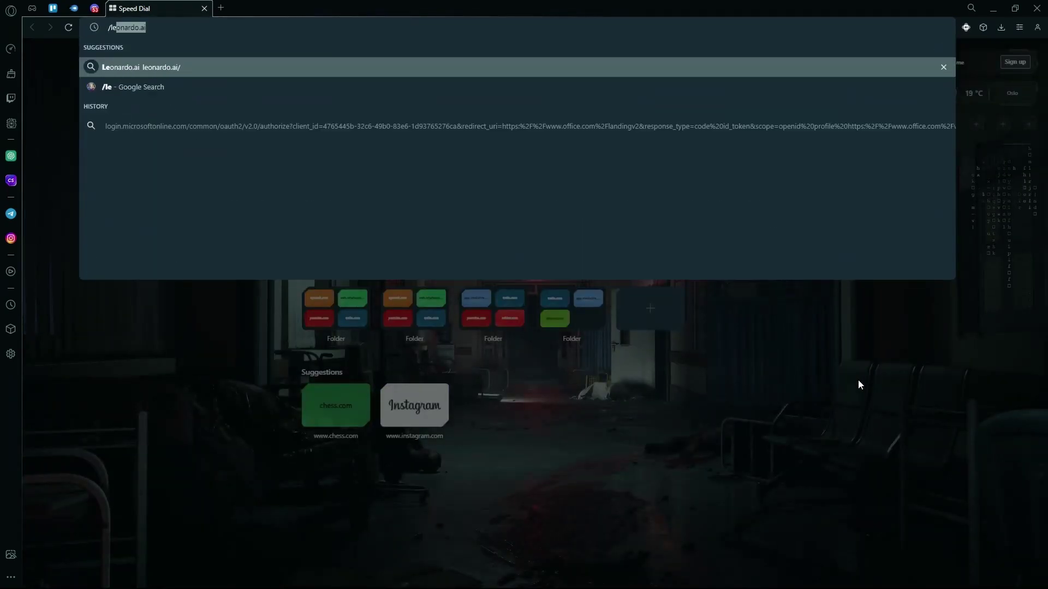
{"action": "type", "text": "onardo "}
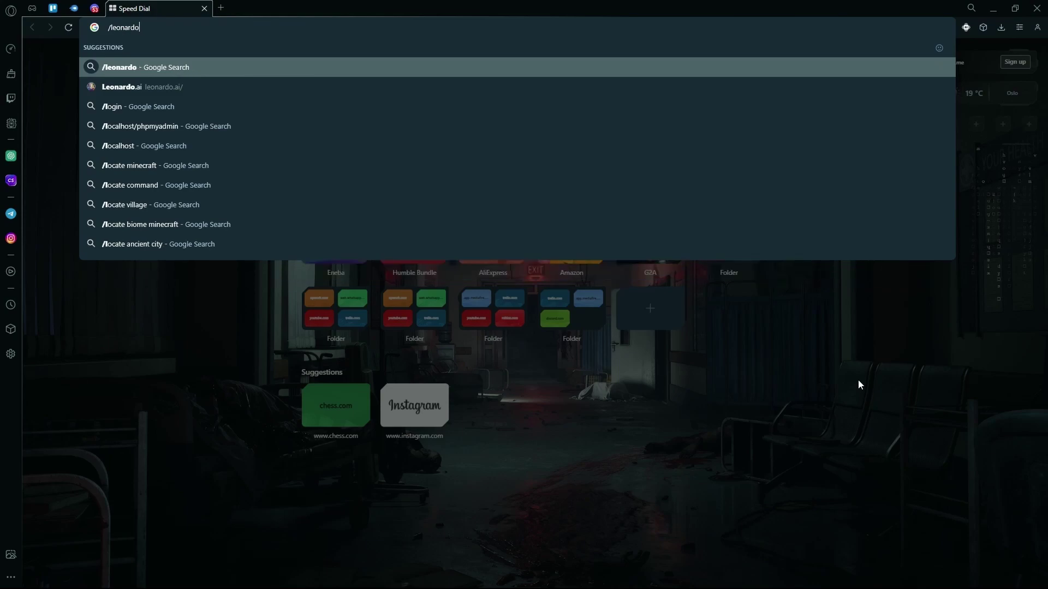
{"action": "type", "text": ".ai"}
{"action": "key", "text": "Return"}
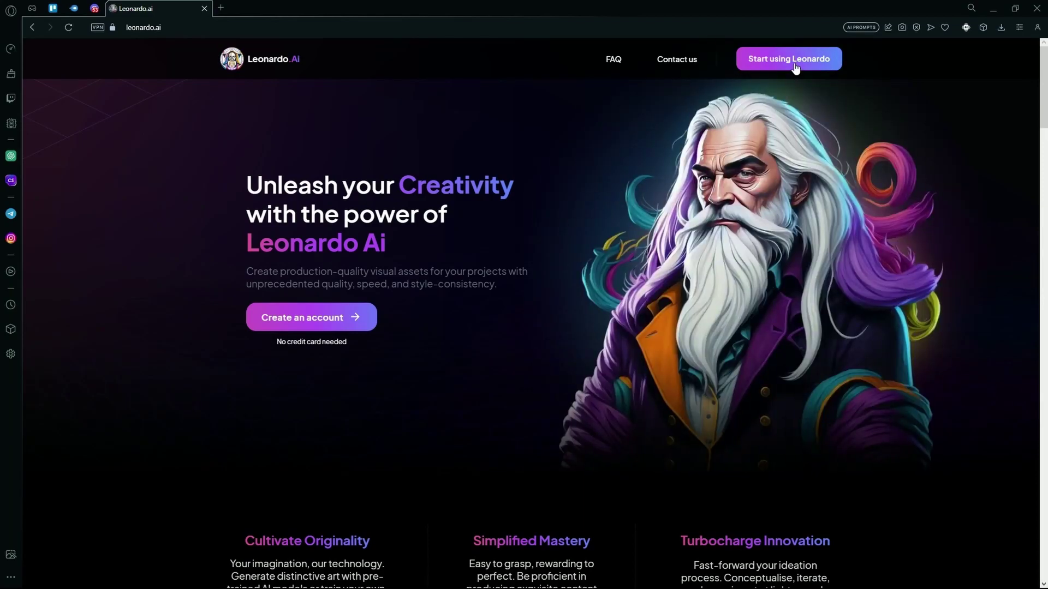
- Choose 'Start using Leonardo', confirm 'Yes, I'm whitelisted', and switch to the new login tab
{"action": "left_click", "coordinate": [796, 61]}
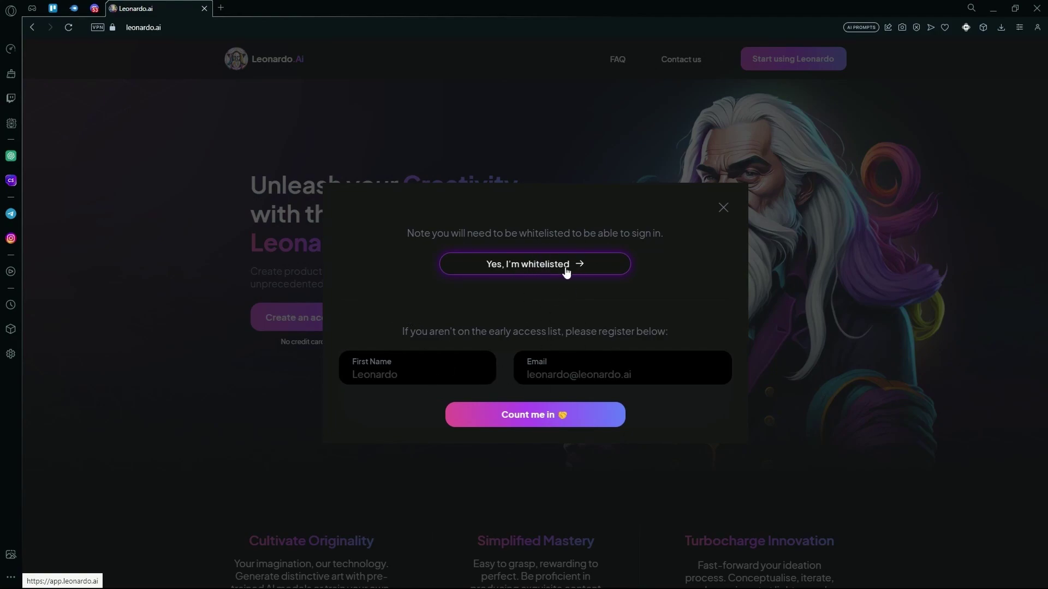
{"action": "left_click", "coordinate": [543, 266]}
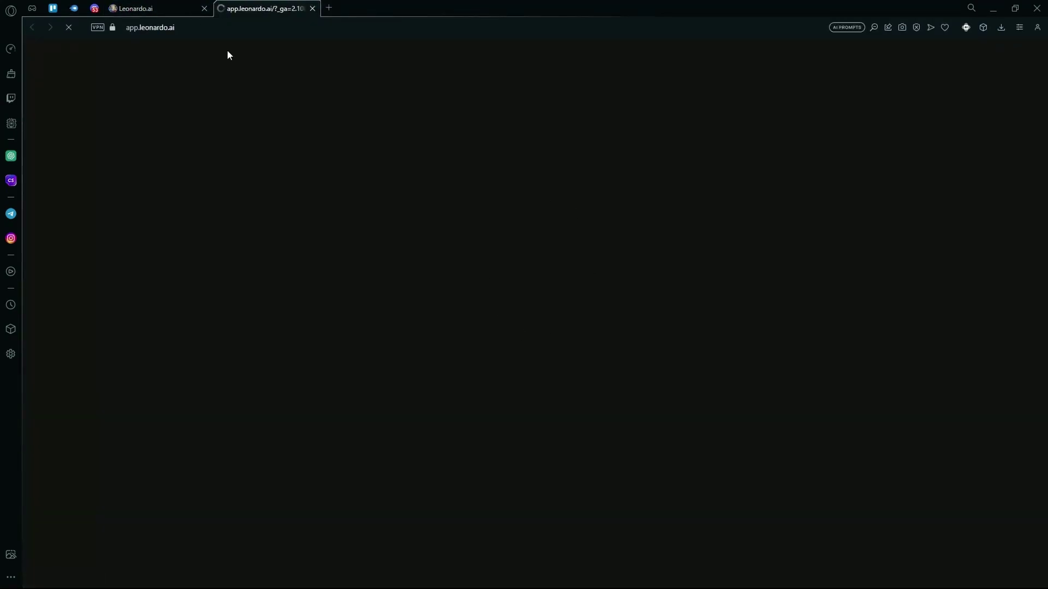
{"action": "left_click", "coordinate": [150, 10]}
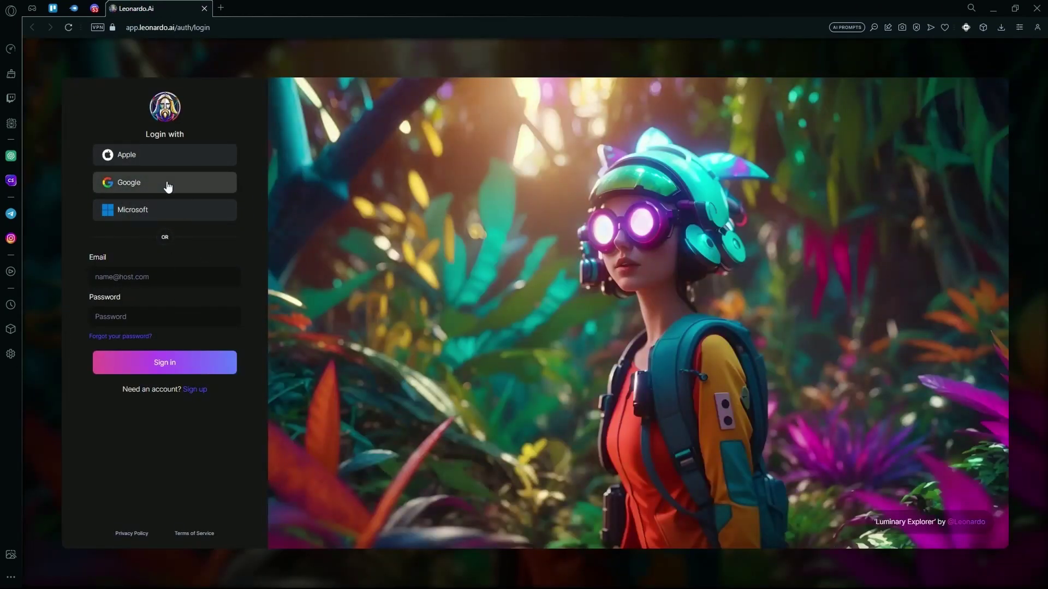
- Sign in with a Google account and go to AI Image Generation
{"action": "left_click", "coordinate": [137, 185]}
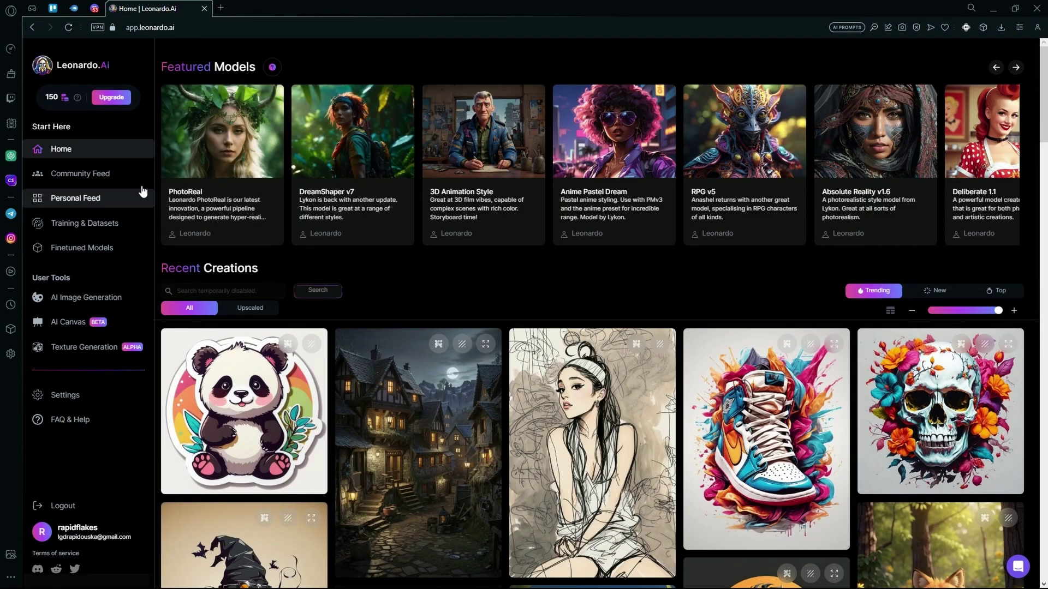
{"action": "left_click", "coordinate": [99, 303]}
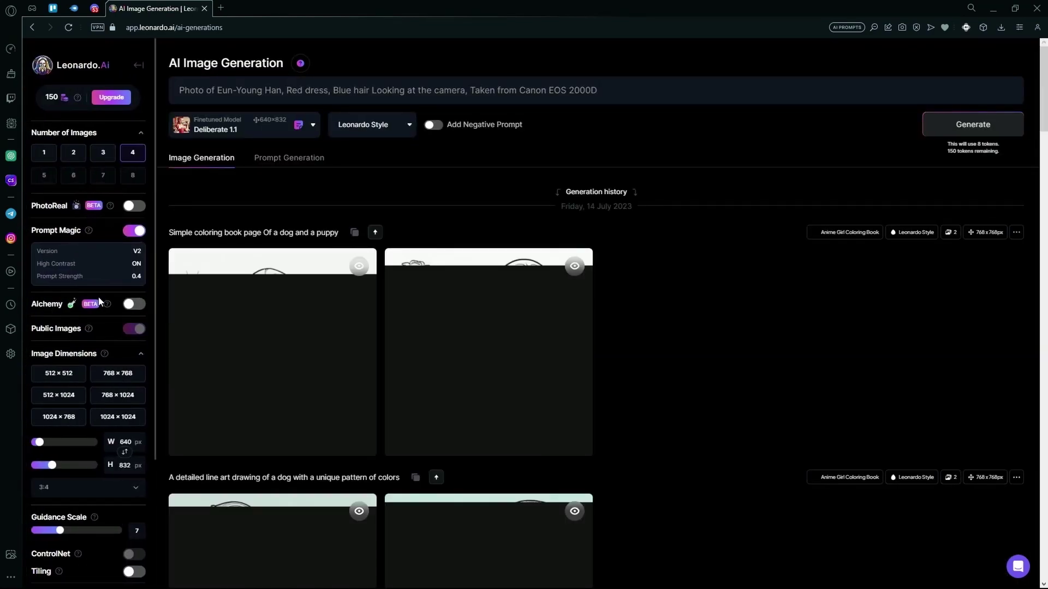
- Write the long-black-haired, suit-wearing, body-shot cinematic photograph prompt and pick Leonardo Diffusion
{"action": "left_click", "coordinate": [254, 83]}
{"action": "type", "text": "Pho"}
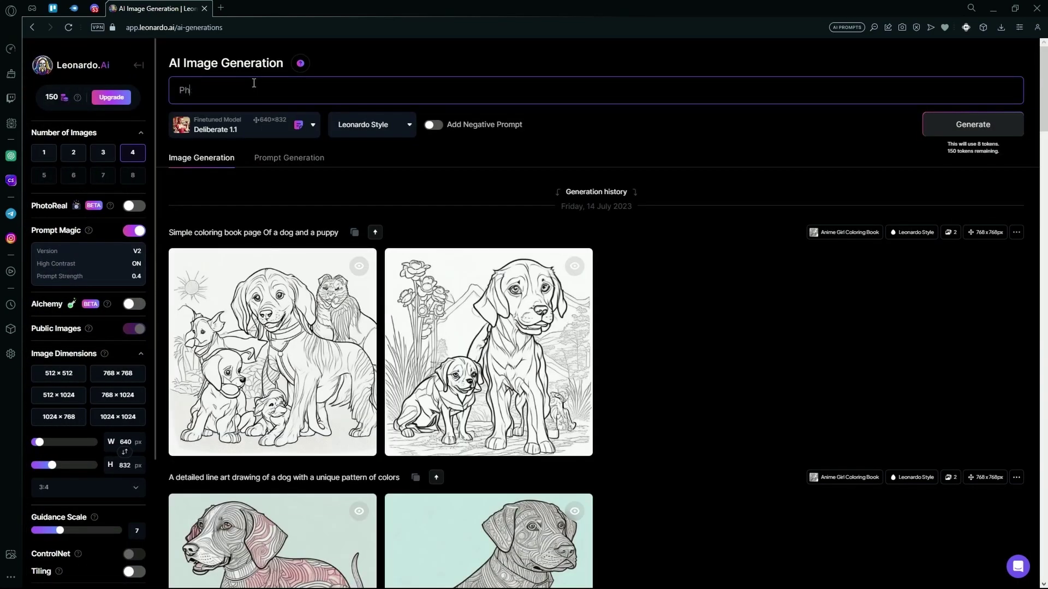
{"action": "key", "text": "BackSpace"}
{"action": "key", "text": "BackSpace"}
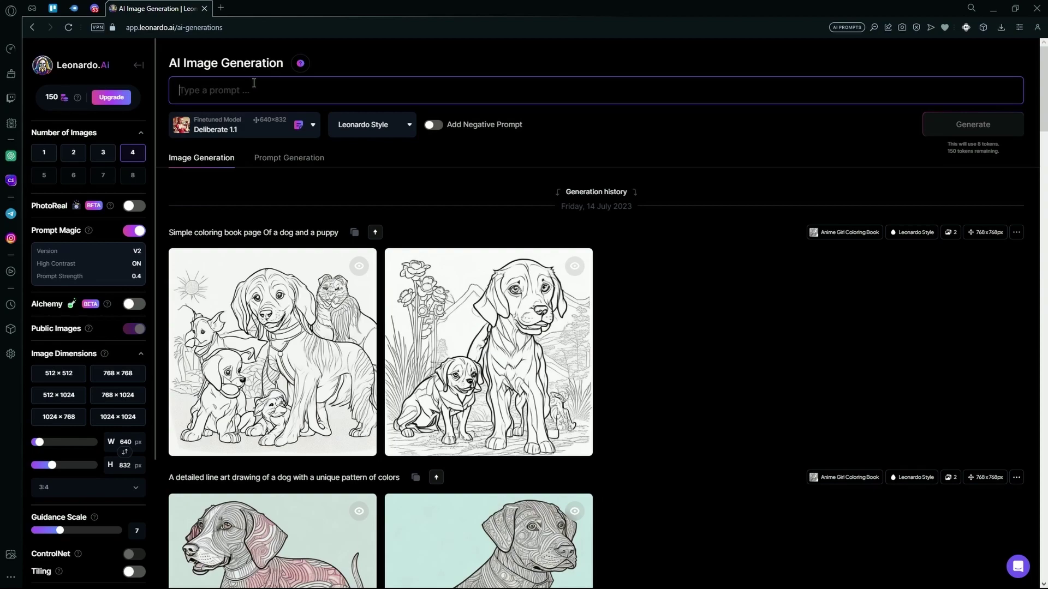
{"action": "type", "text": "person with"}
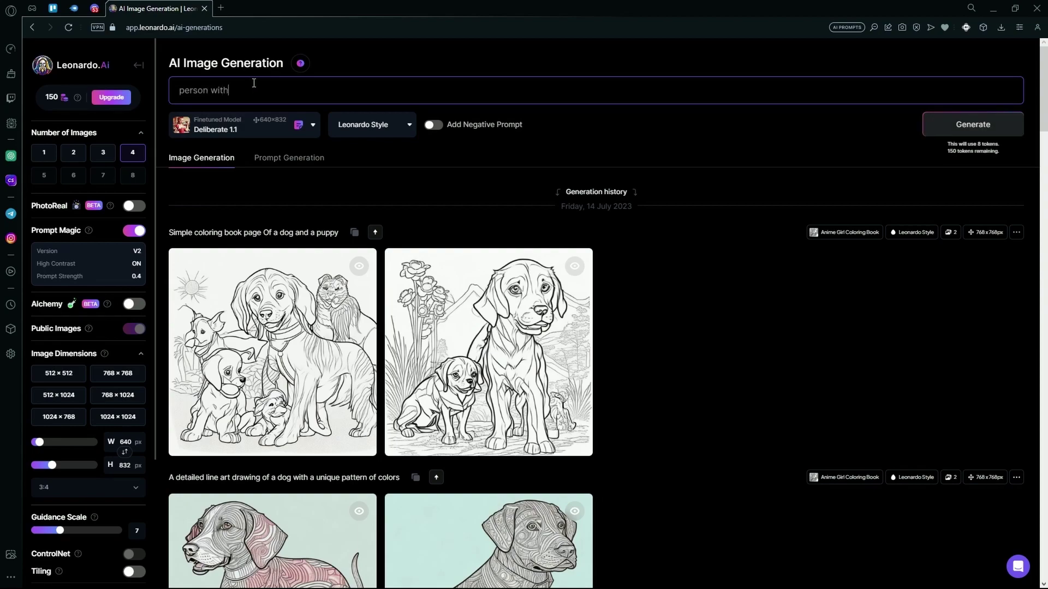
{"action": "type", "text": " long black hair, wearing a suit, full"}
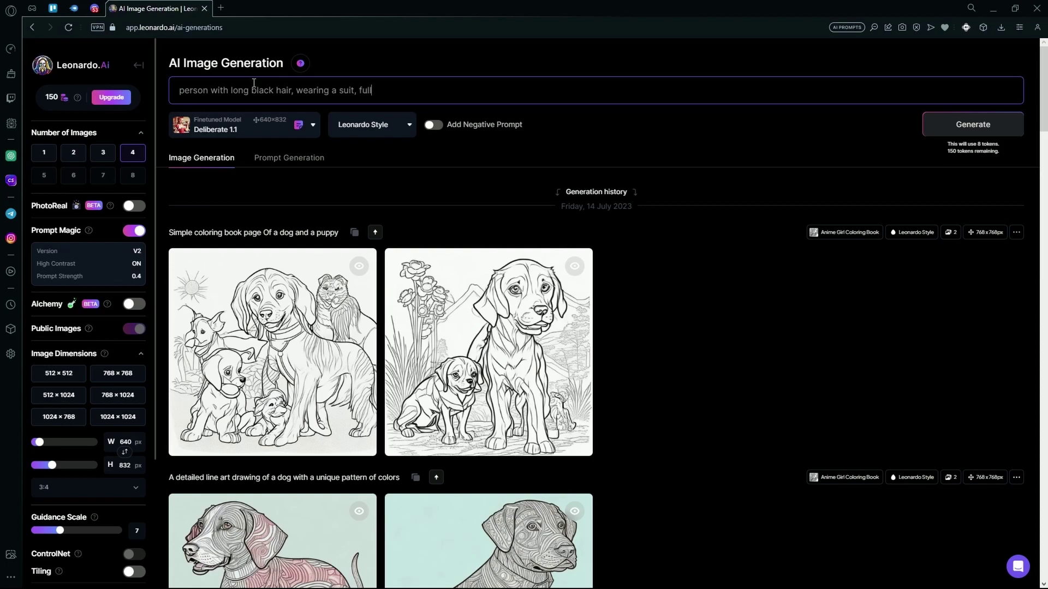
{"action": "type", "text": "body shot, cinematic photography"}
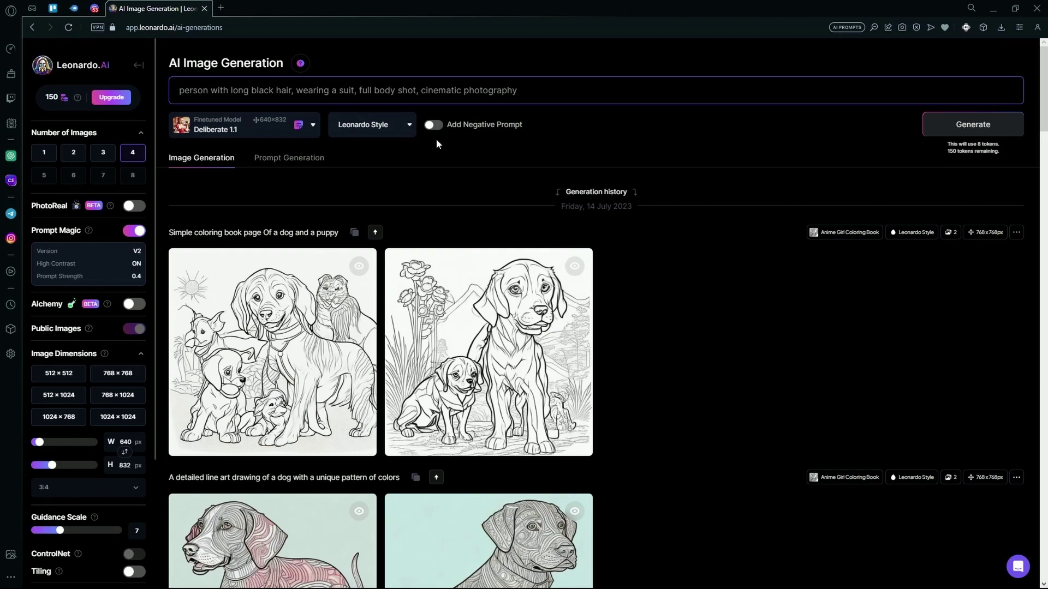
{"action": "left_click", "coordinate": [285, 131]}
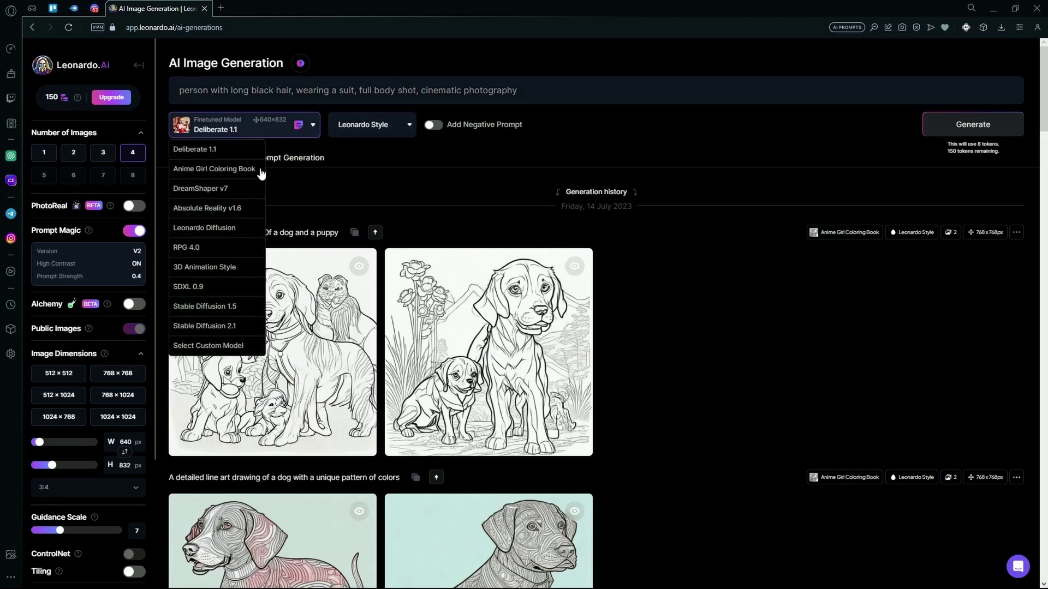
{"action": "left_click", "coordinate": [233, 228]}
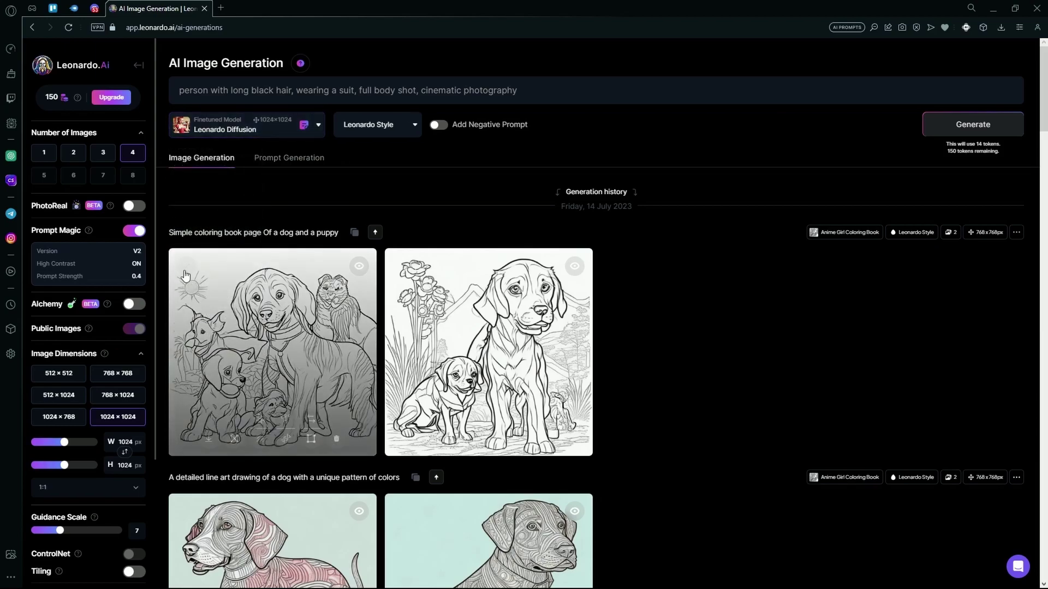
- Turn on the negative prompt option
{"action": "left_click", "coordinate": [401, 125]}
{"action": "left_click", "coordinate": [379, 149]}
{"action": "left_click", "coordinate": [440, 125]}
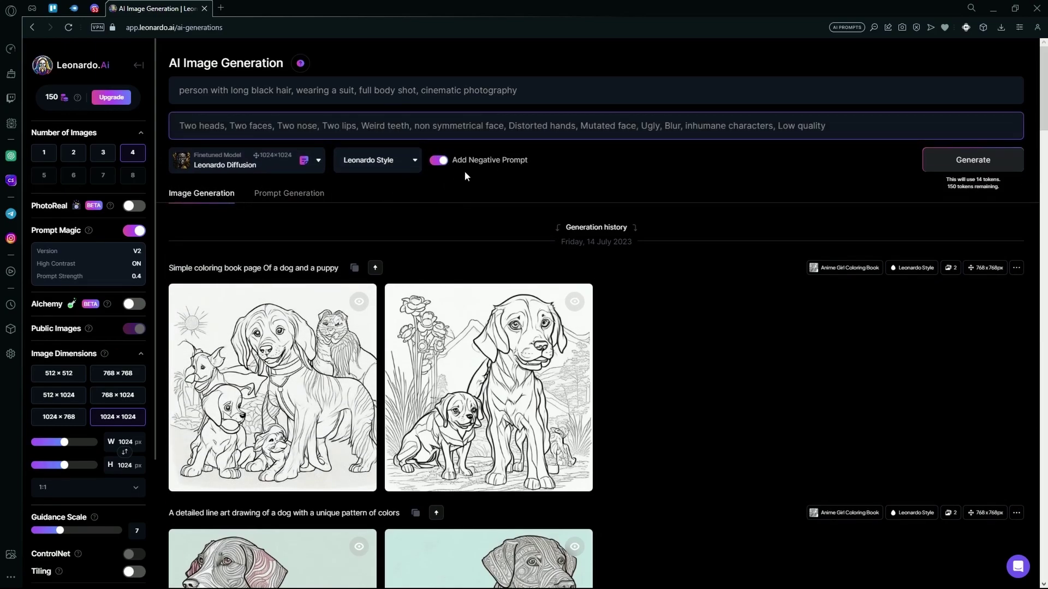
- Review the negative prompt terms and append 'more than 5 fingers'
{"action": "left_click_drag", "start_coordinate": [812, 126], "coordinate": [507, 130]}
{"action": "left_click", "coordinate": [213, 126]}
{"action": "left_click", "coordinate": [469, 129]}
{"action": "left_click", "coordinate": [522, 126]}
{"action": "left_click_drag", "start_coordinate": [602, 127], "coordinate": [669, 136]}
{"action": "left_click", "coordinate": [627, 130]}
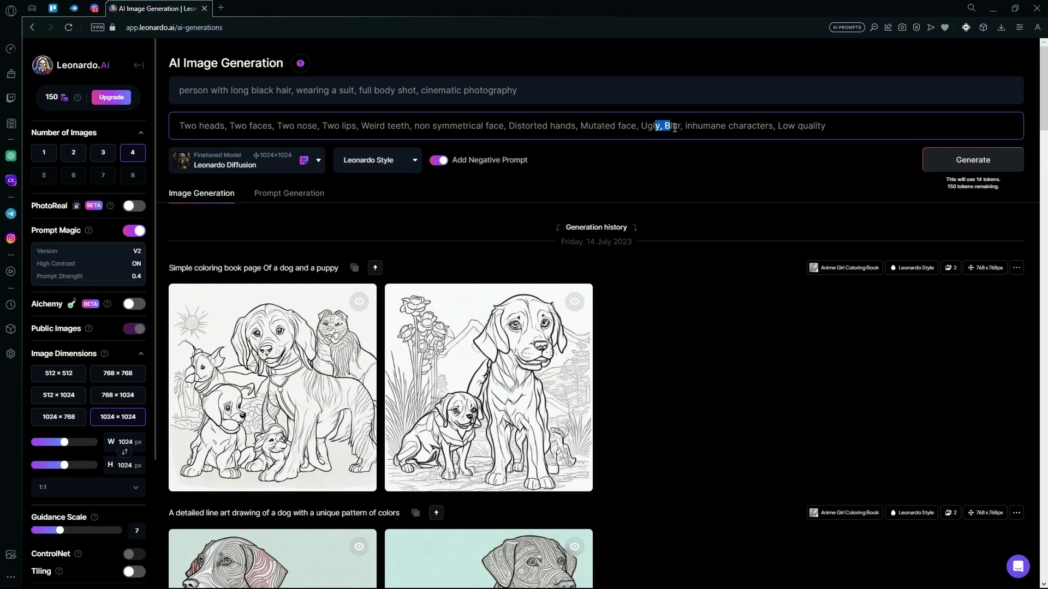
{"action": "left_click", "coordinate": [715, 134]}
{"action": "type", "text": "ore than 5 fingers"}
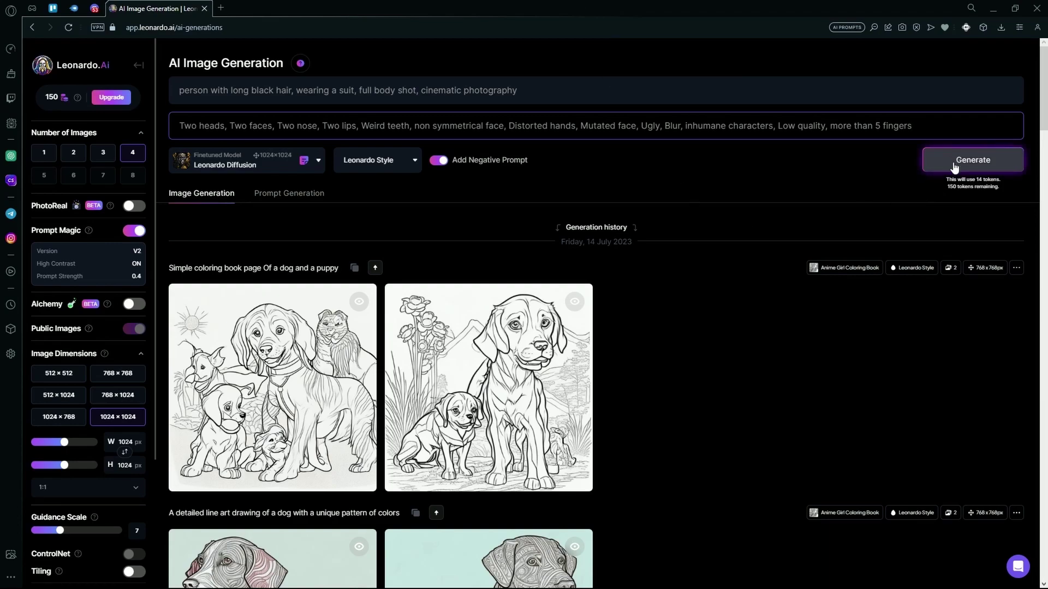
- Generate four images of the suited long-haired person and enlarge the first portrait
{"action": "left_click", "coordinate": [954, 166]}
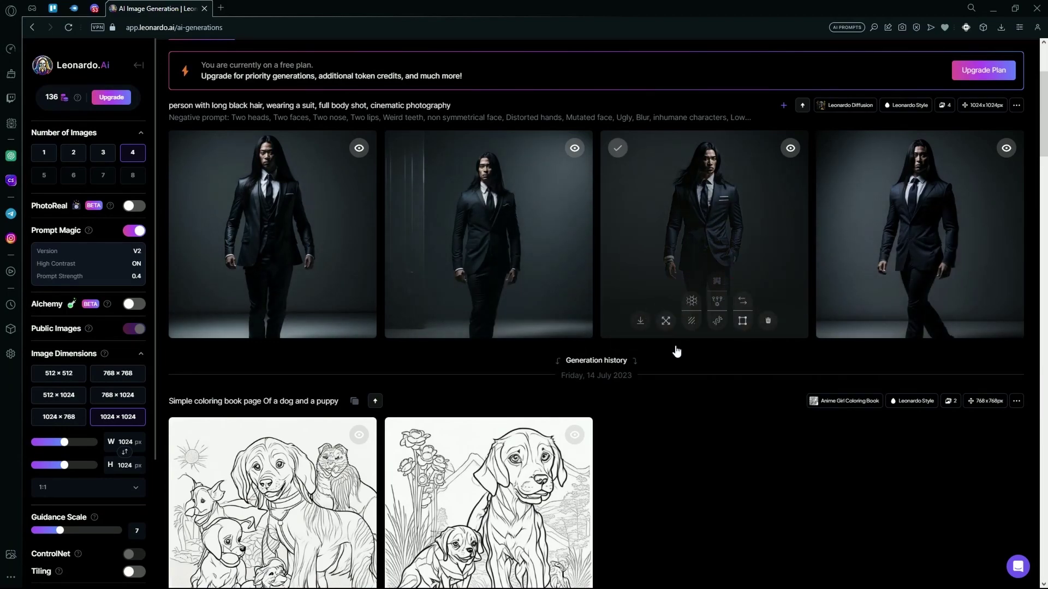
{"action": "scroll", "coordinate": [577, 341], "scroll_direction": "up", "scroll_amount": 3}
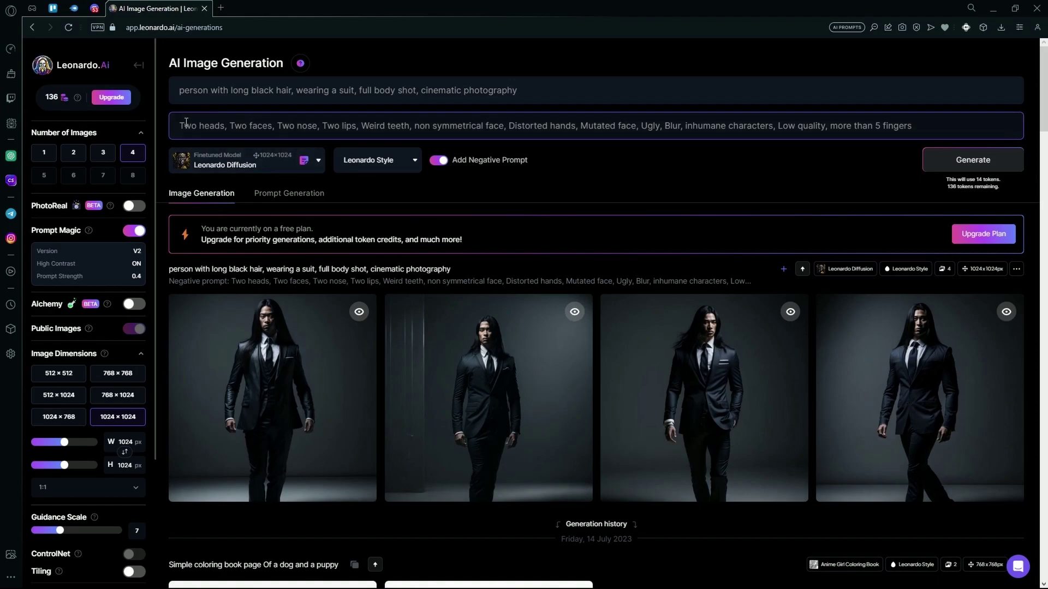
{"action": "left_click_drag", "start_coordinate": [183, 125], "coordinate": [583, 130]}
{"action": "left_click", "coordinate": [582, 130]}
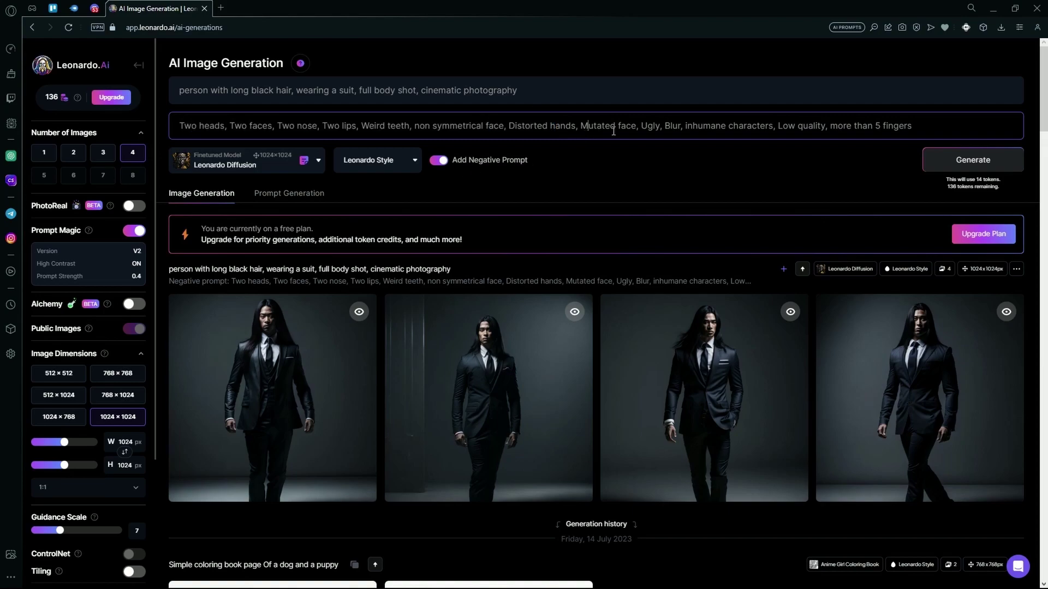
{"action": "left_click", "coordinate": [334, 403]}
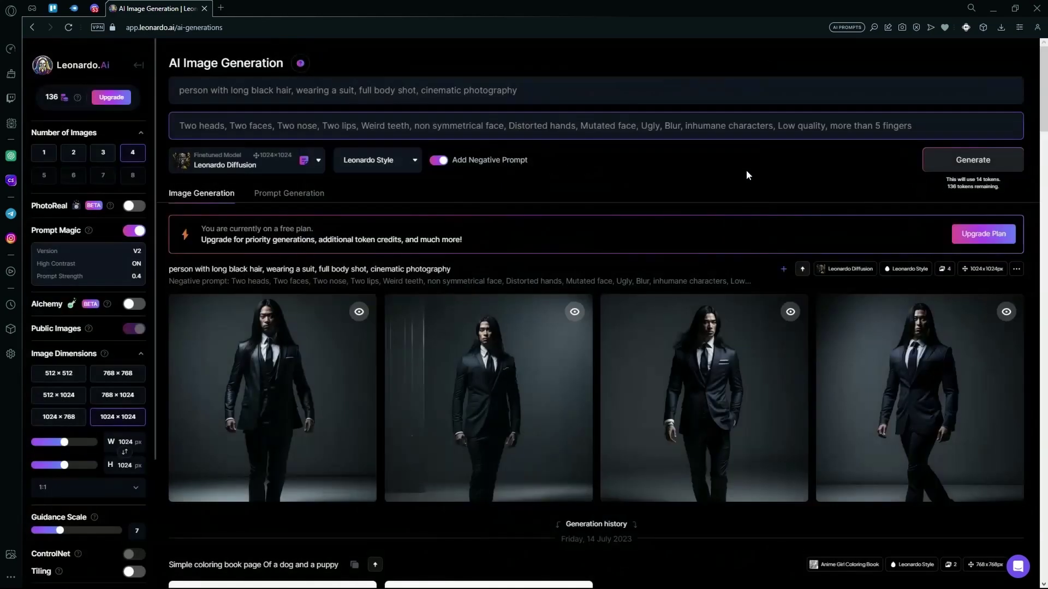
- Replace 'person' with 'frog' in the prompt and generate the suited frog images
{"action": "left_click", "coordinate": [806, 149]}
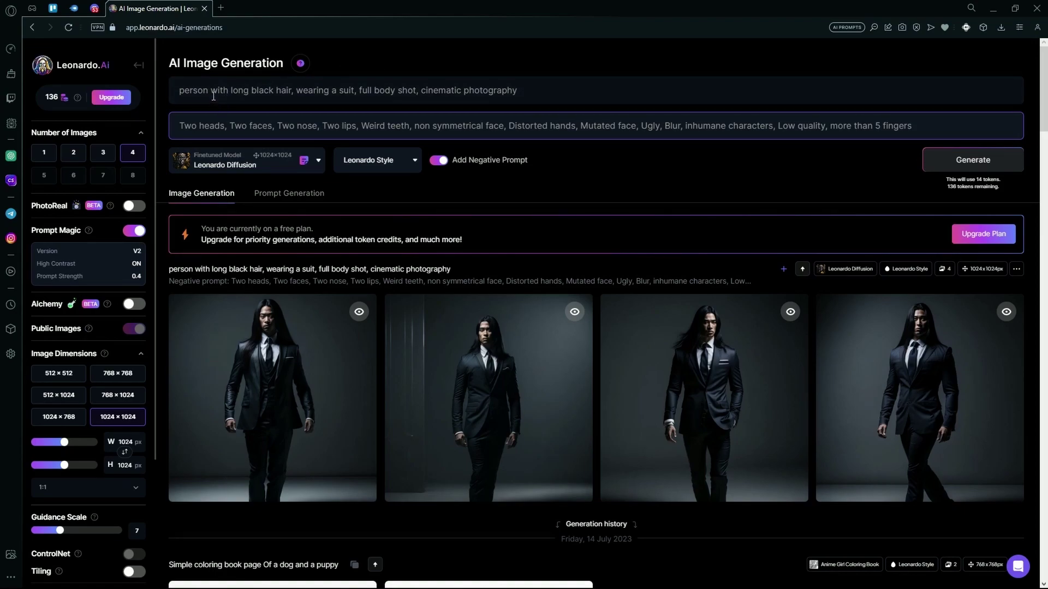
{"action": "left_click_drag", "start_coordinate": [209, 95], "coordinate": [179, 94]}
{"action": "type", "text": "frog"}
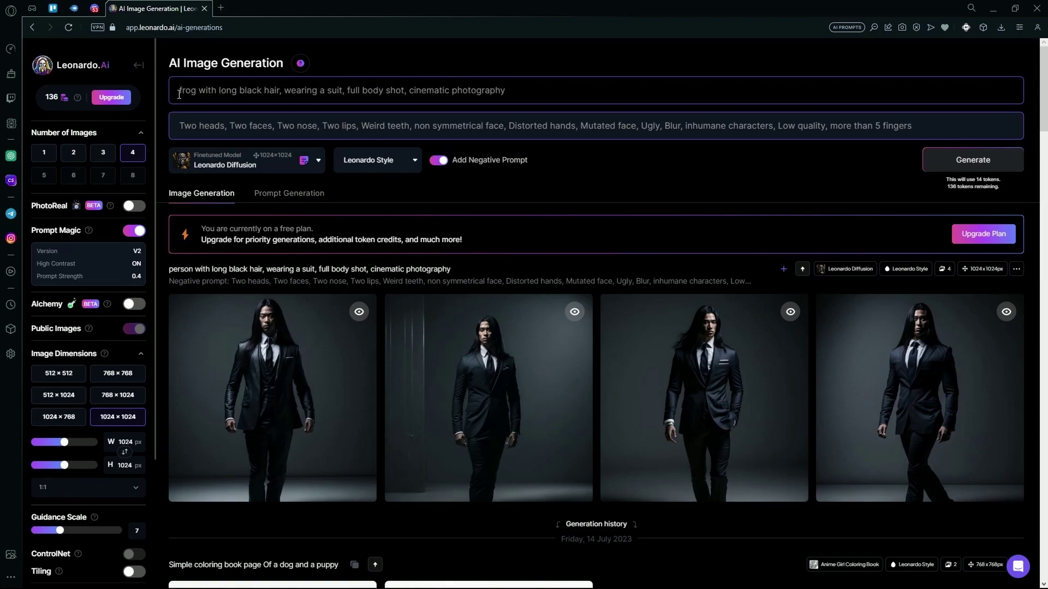
{"action": "key", "text": "Return"}
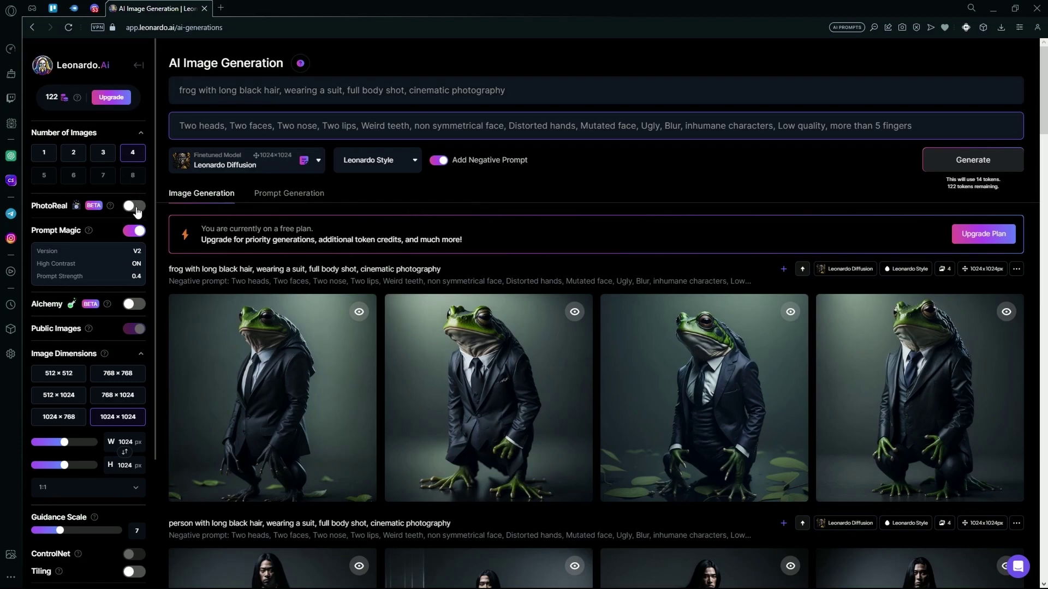
{"action": "mouse_move", "coordinate": [110, 208]}
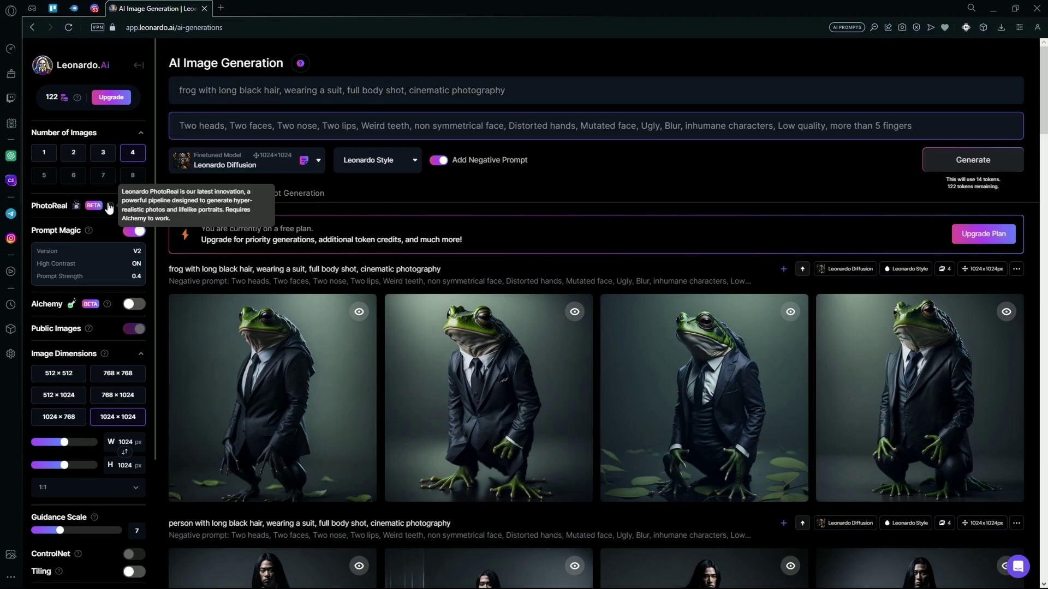